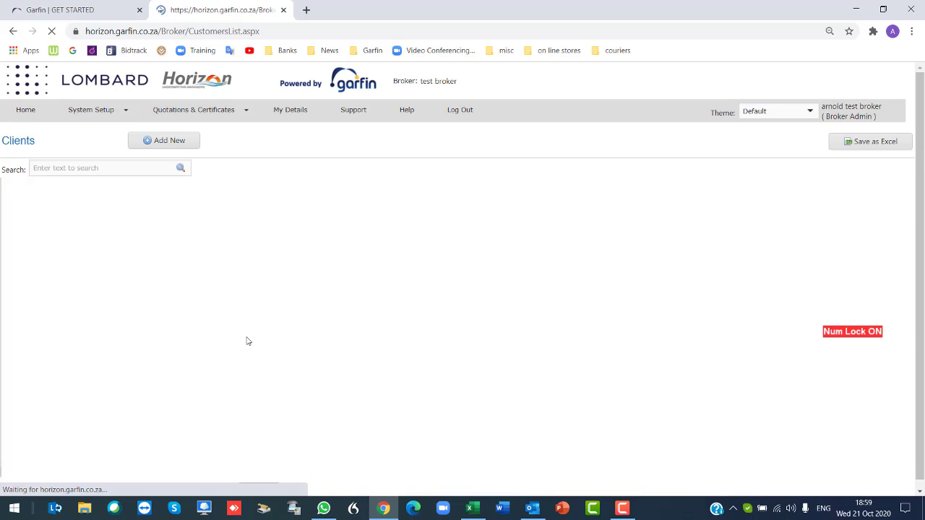
Go from the clients list to the home page and start an open contract policy application.
click(13, 215)
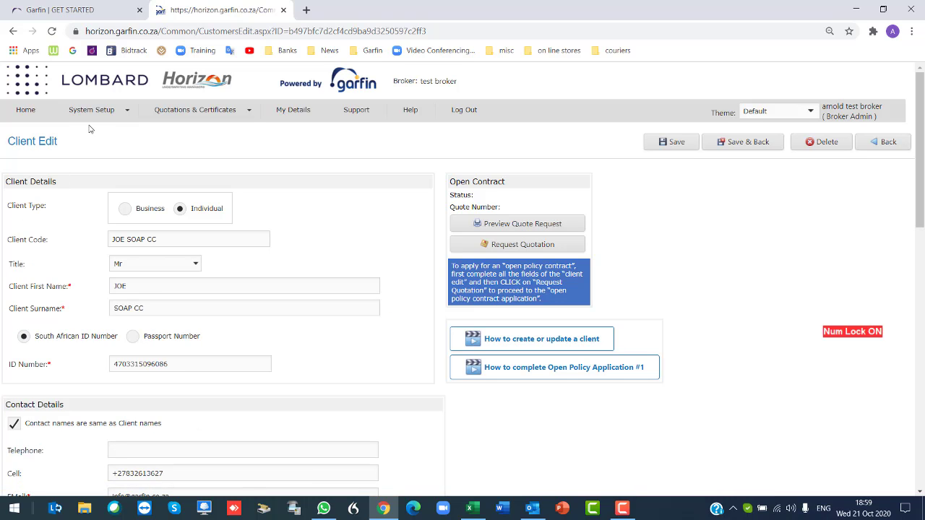
click(13, 34)
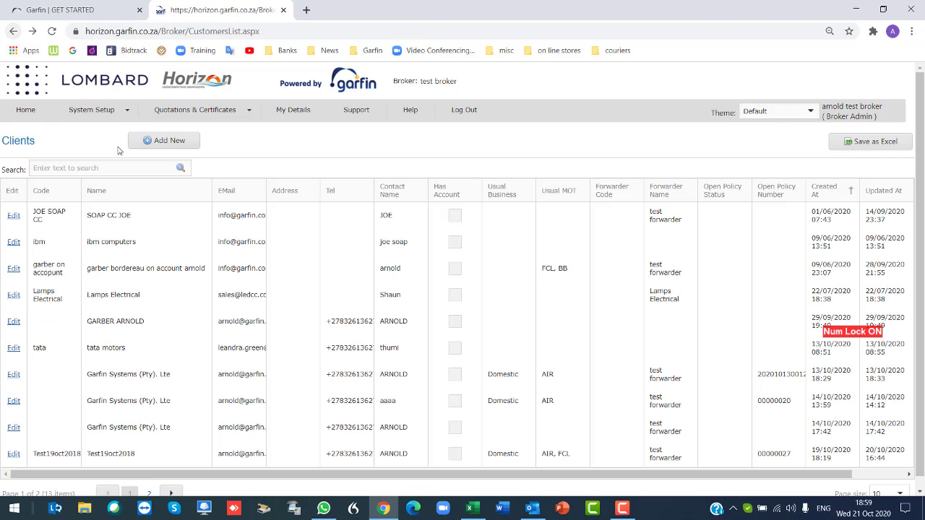
click(166, 149)
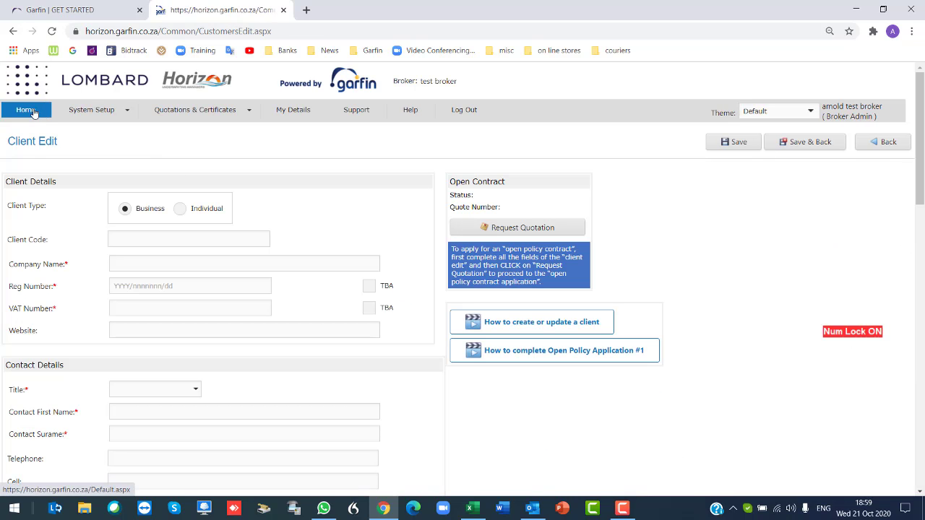
click(42, 112)
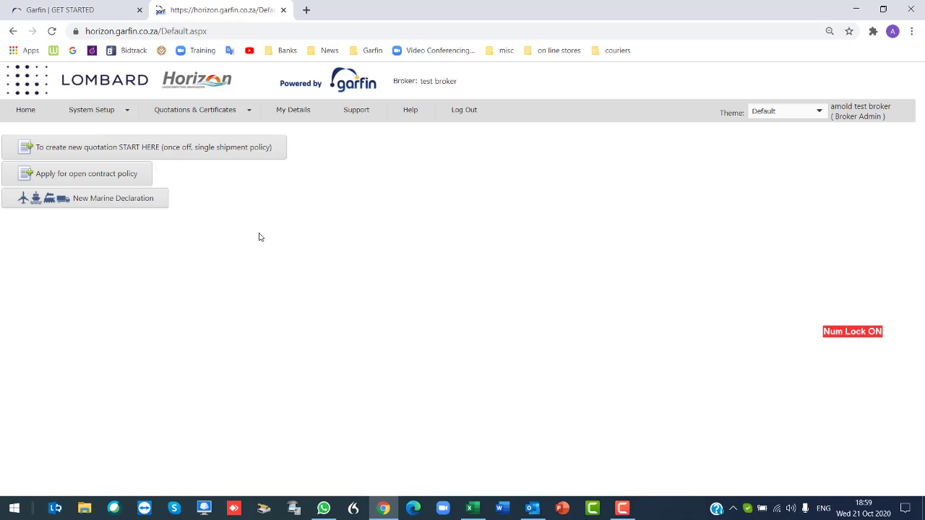
click(82, 179)
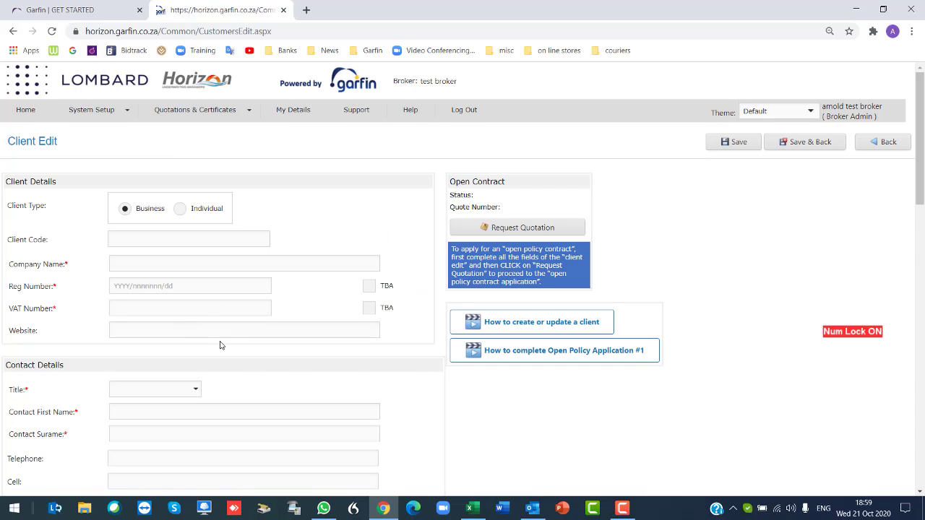
Keep Client Type as Business and mark both Reg Number and VAT Number as TBA.
scroll(220, 345, down, 4)
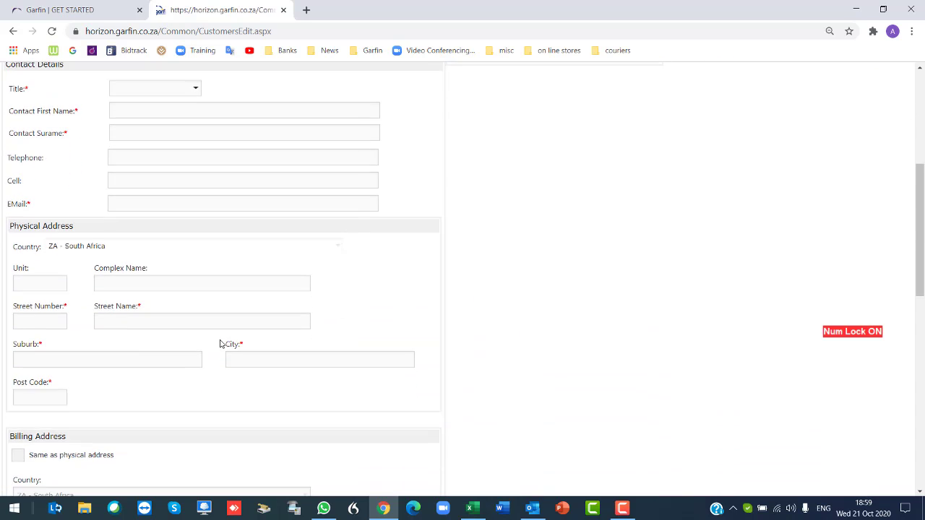
scroll(219, 343, up, 5)
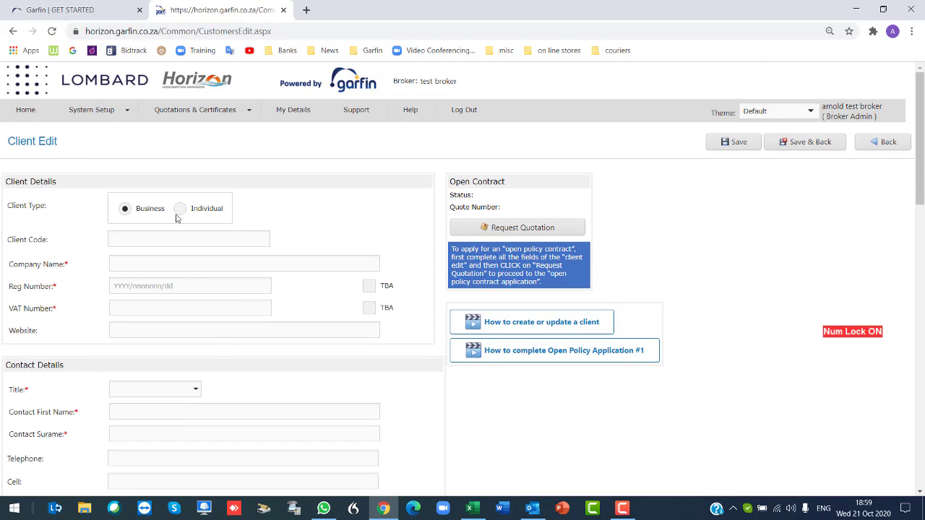
click(182, 212)
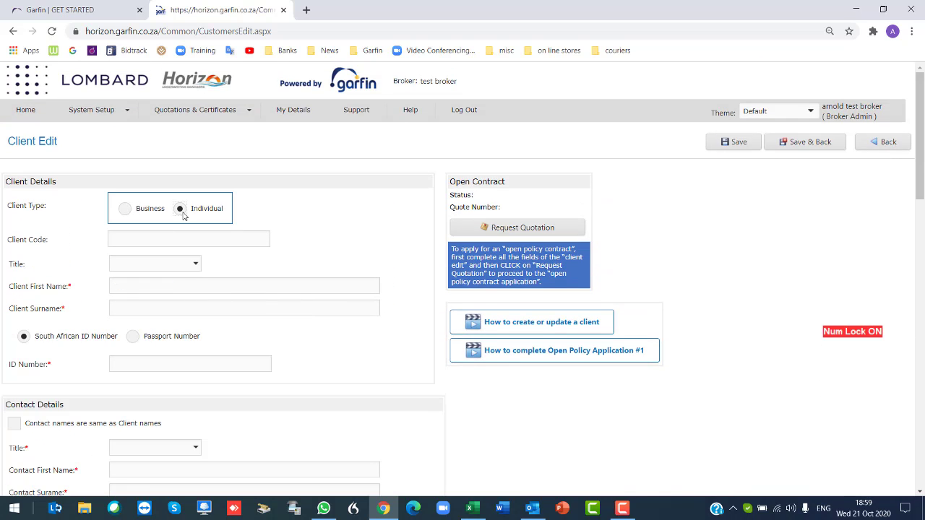
click(133, 365)
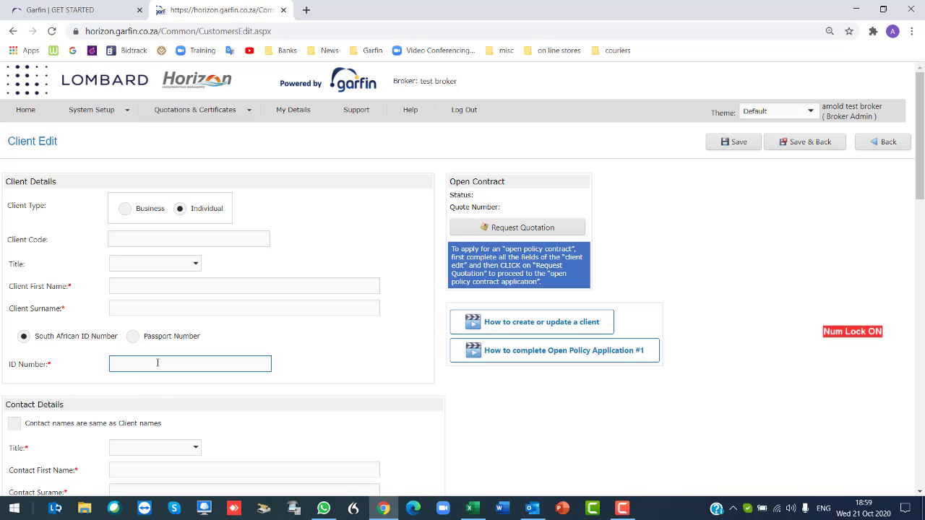
click(126, 209)
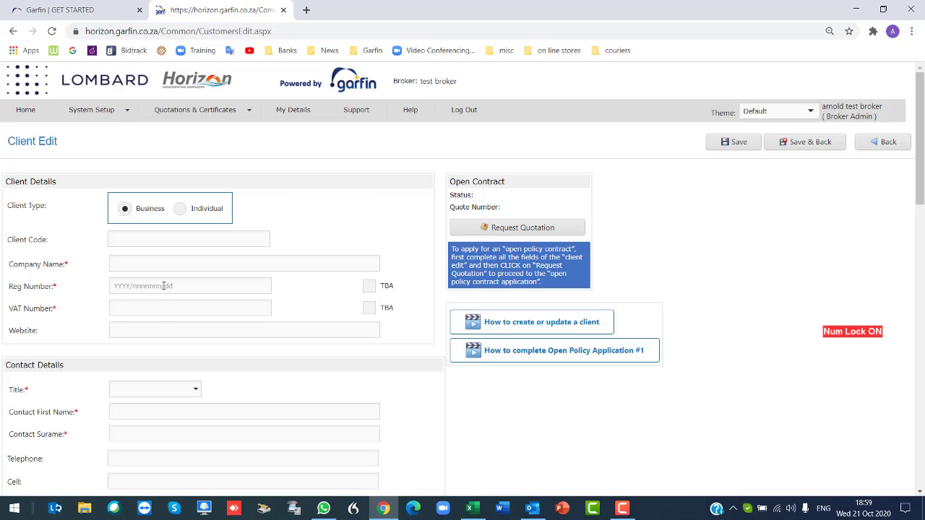
click(372, 285)
click(372, 285)
click(370, 286)
click(369, 309)
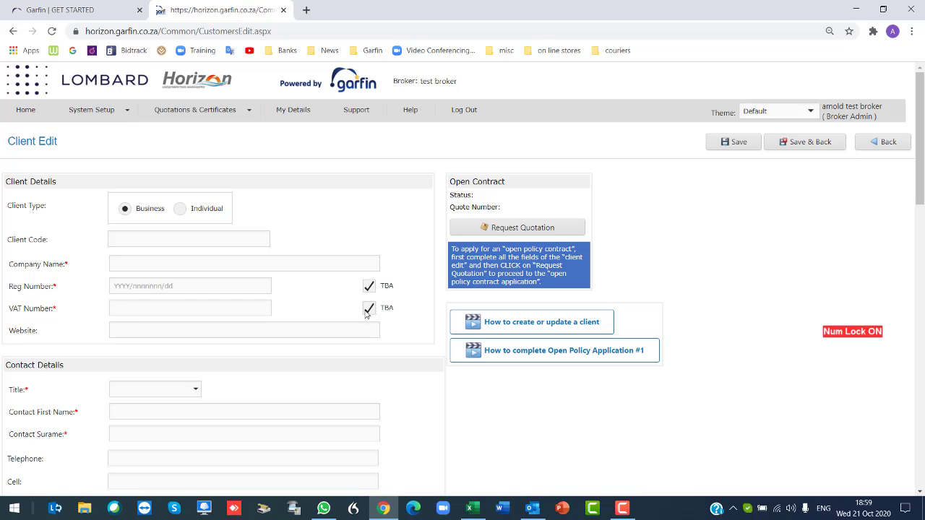
click(115, 238)
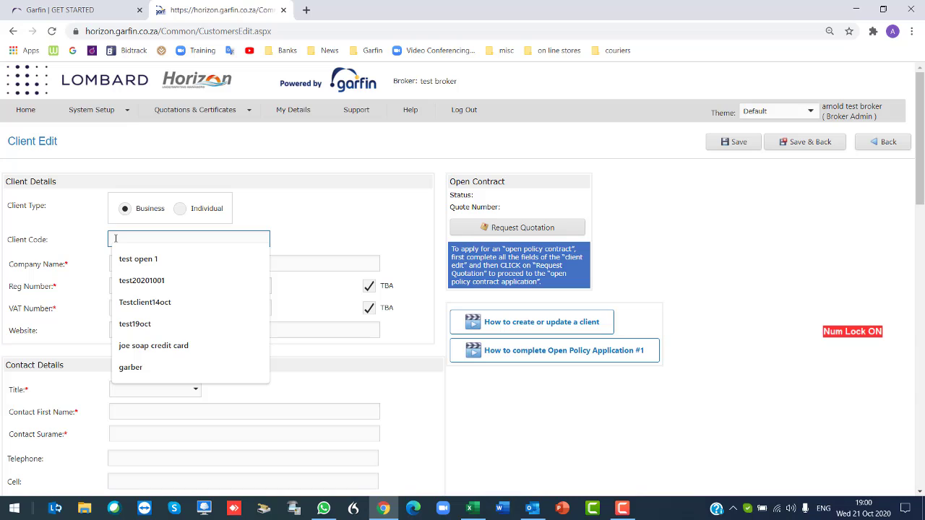
text(Tes)
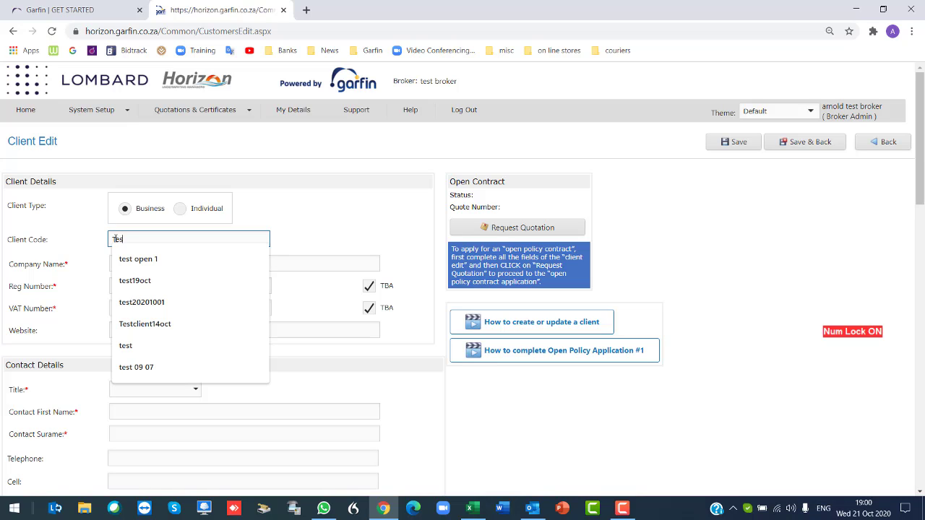
text(t123)
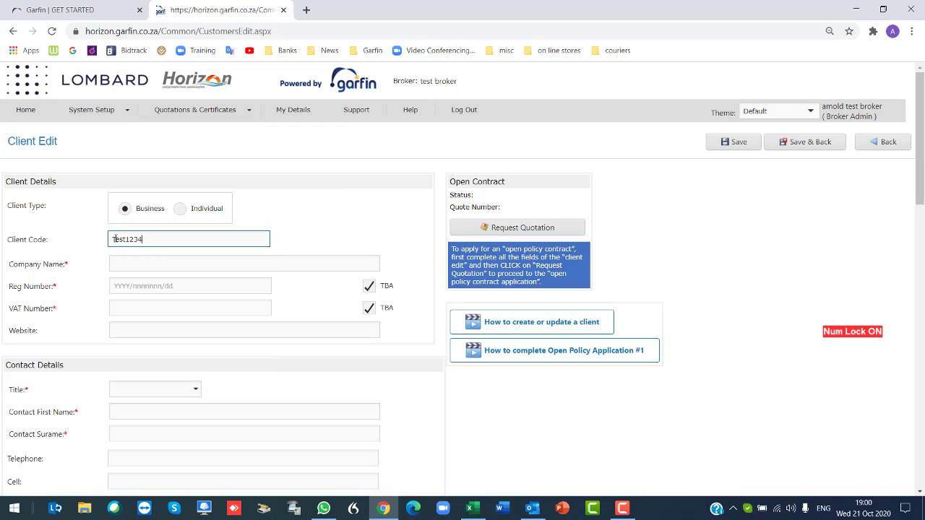
text(4)
click(157, 266)
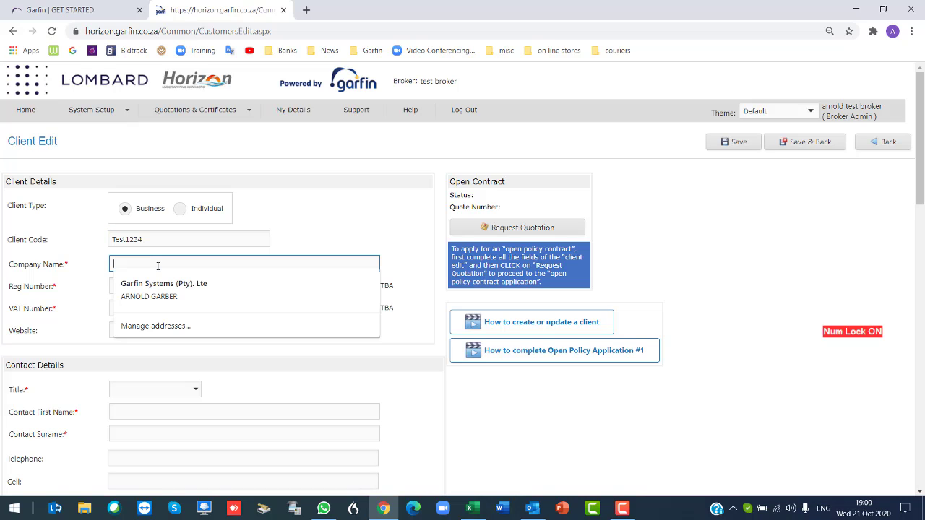
click(179, 299)
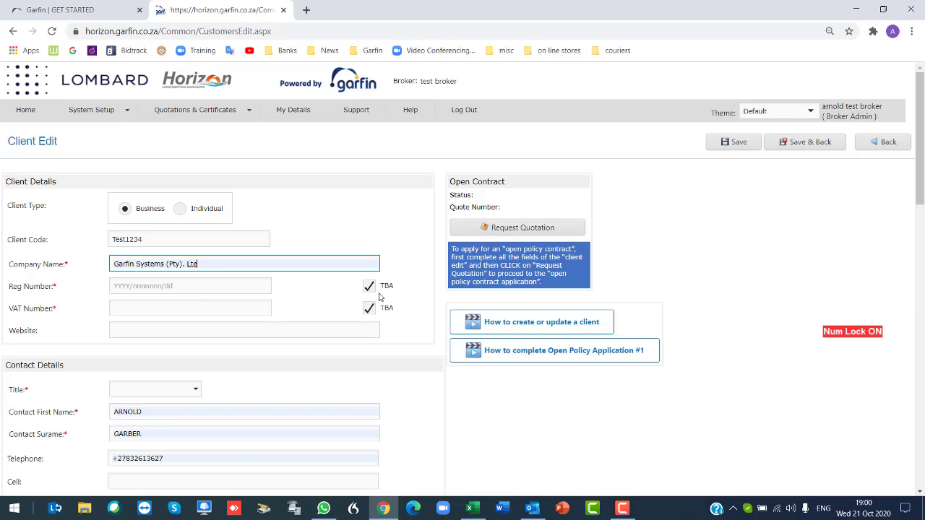
click(169, 330)
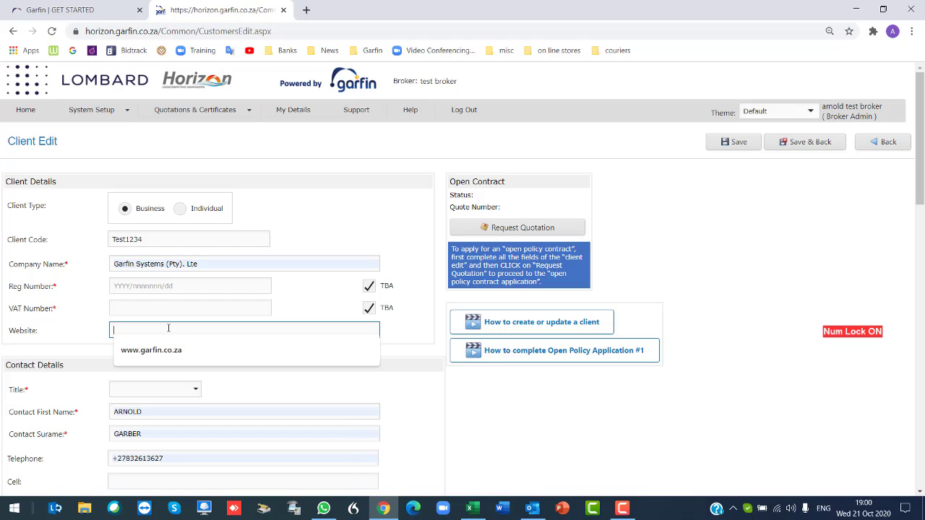
click(172, 348)
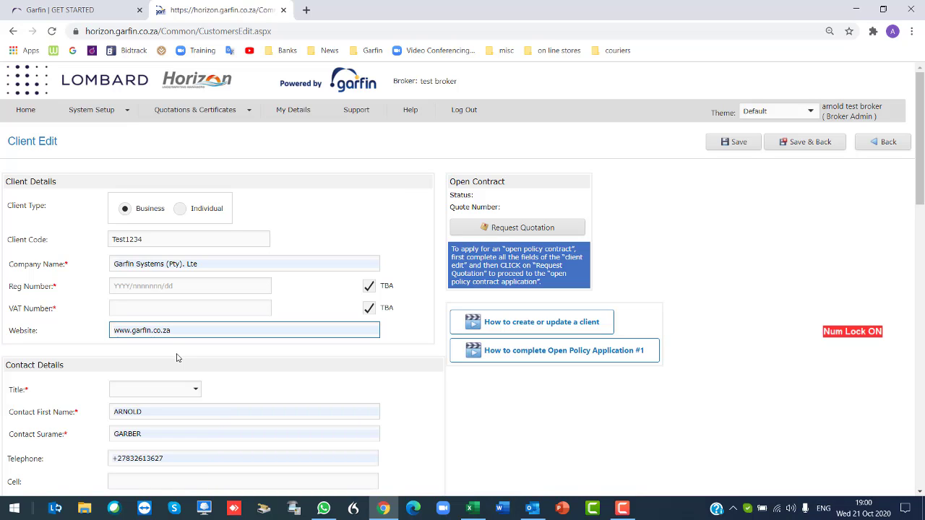
Set the contact's title to Mr.
click(196, 390)
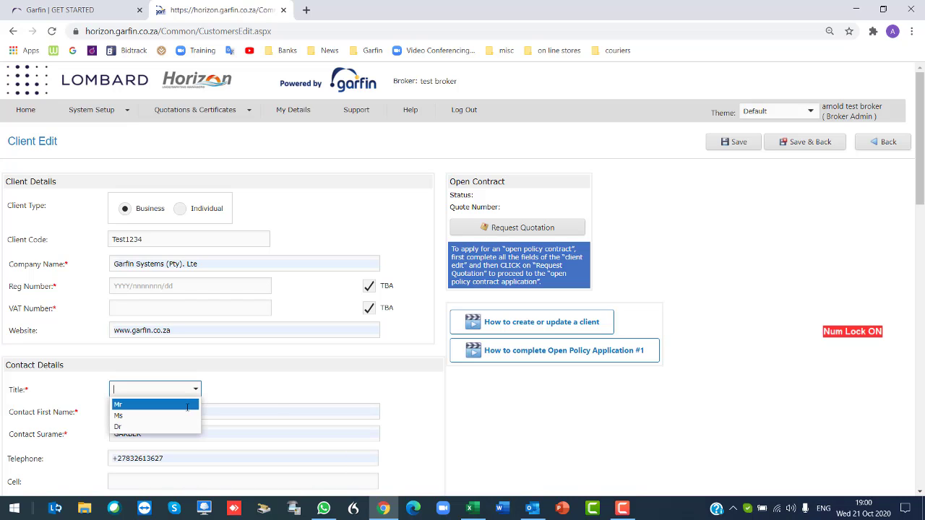
click(187, 404)
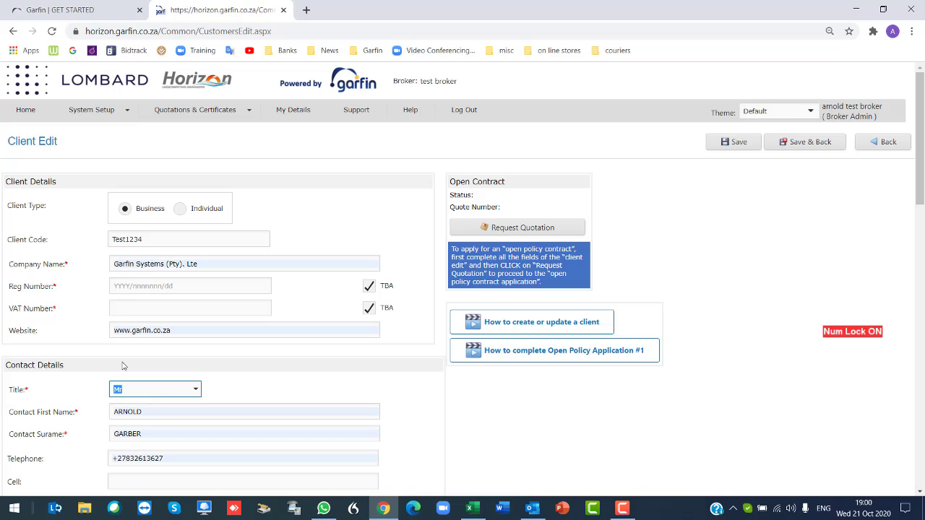
scroll(180, 377, down, 1)
scroll(180, 376, down, 1)
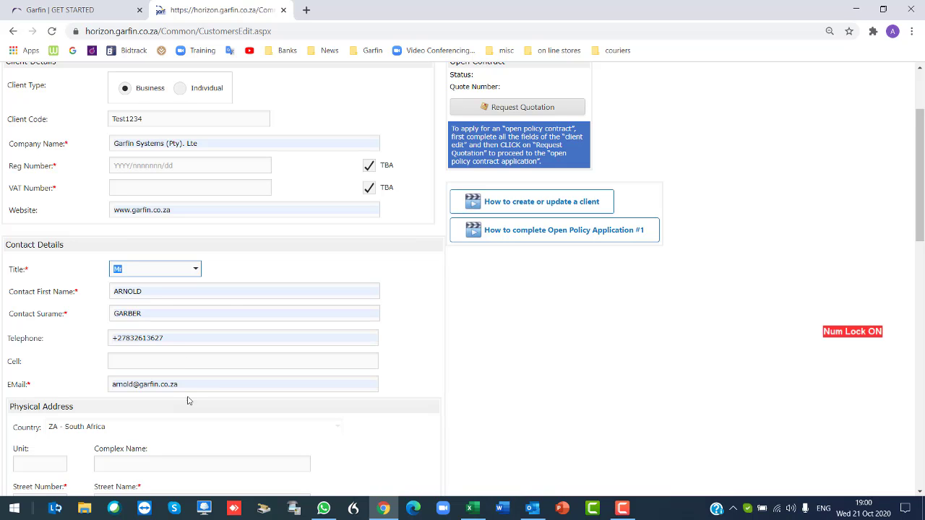
scroll(229, 377, down, 1)
scroll(229, 378, down, 5)
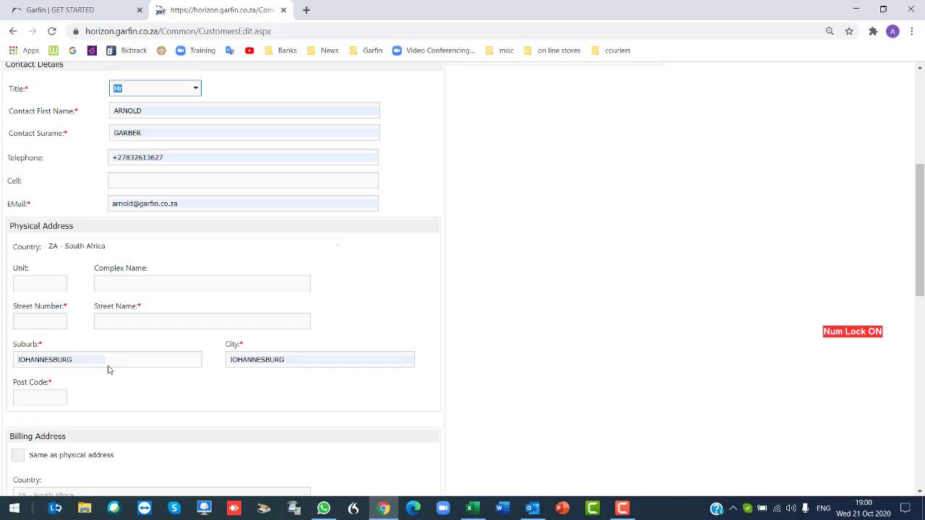
click(37, 283)
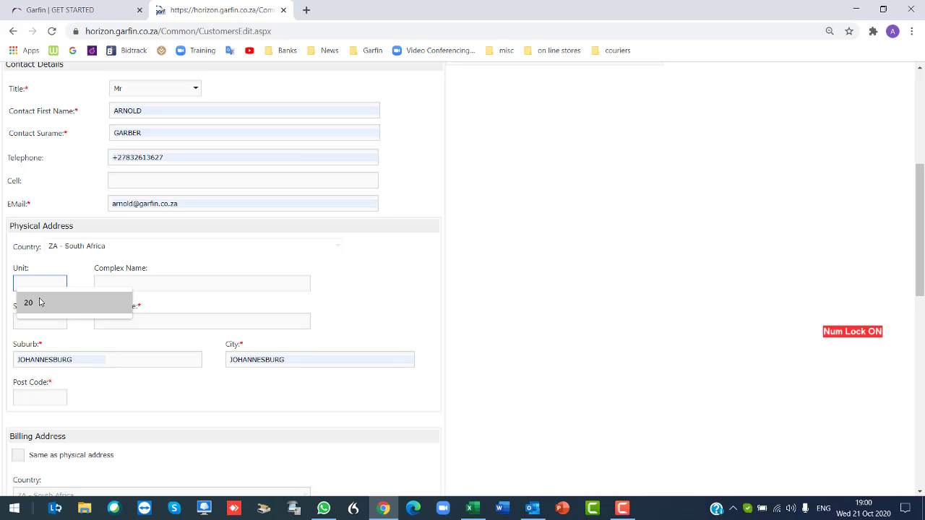
click(40, 302)
click(153, 283)
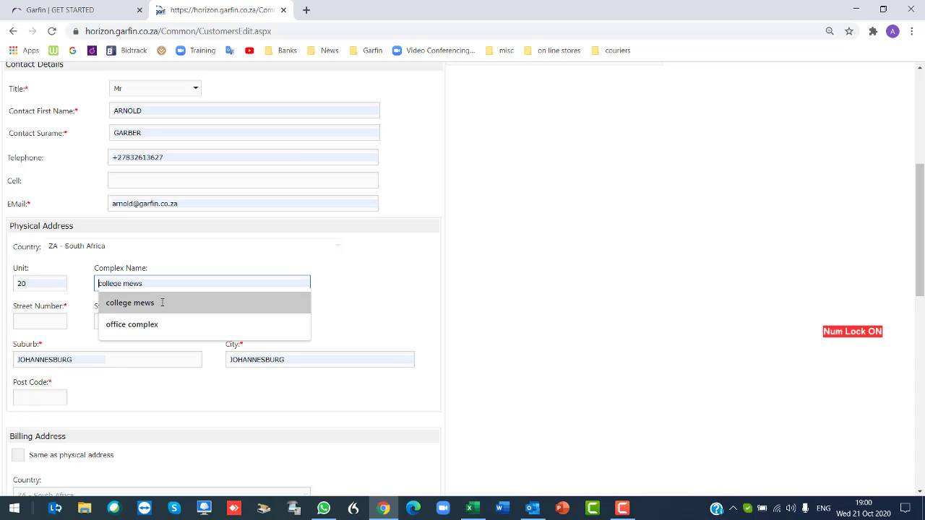
click(162, 302)
click(61, 320)
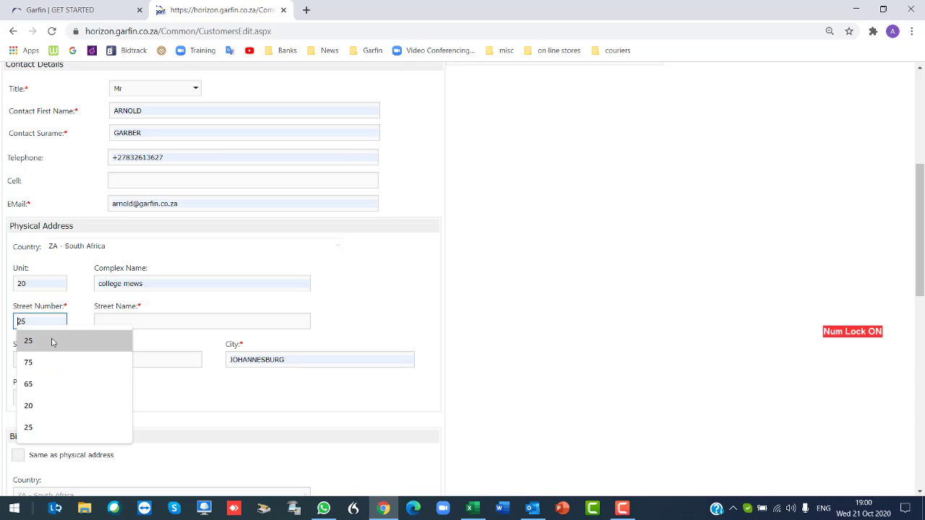
click(52, 338)
click(128, 323)
click(128, 341)
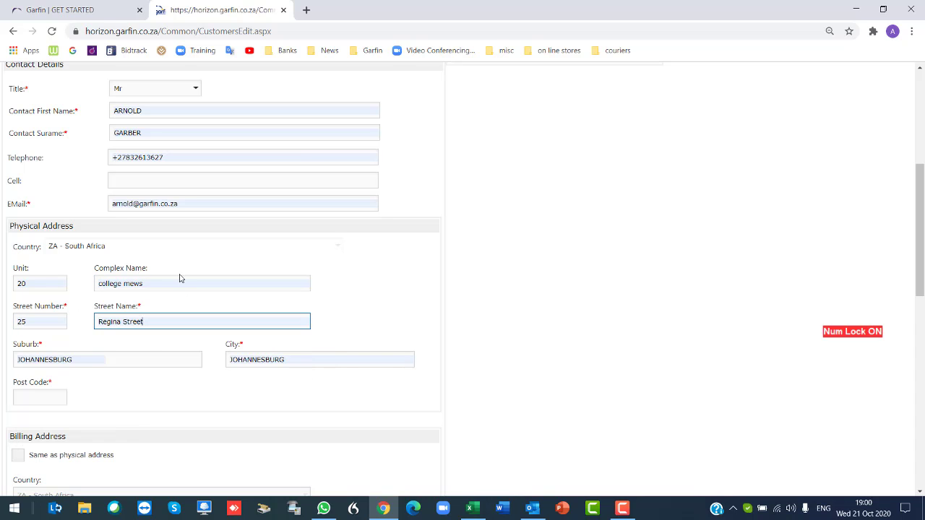
Replace the suburb with fairmount and set post code 2192.
double_click(85, 359)
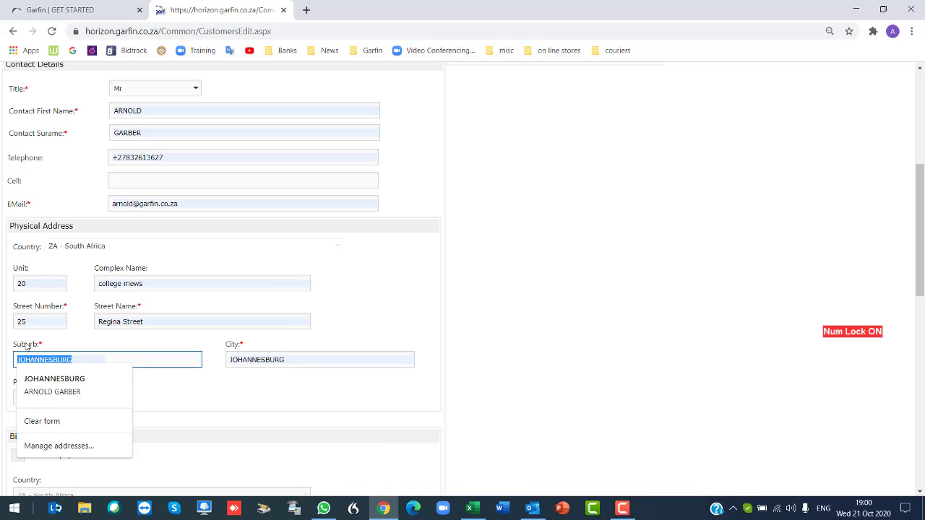
text(L)
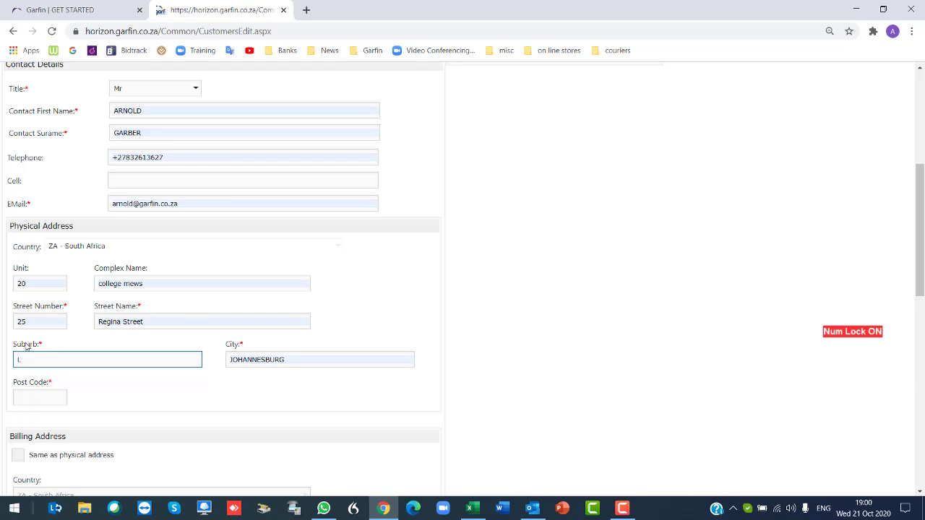
text(yFa)
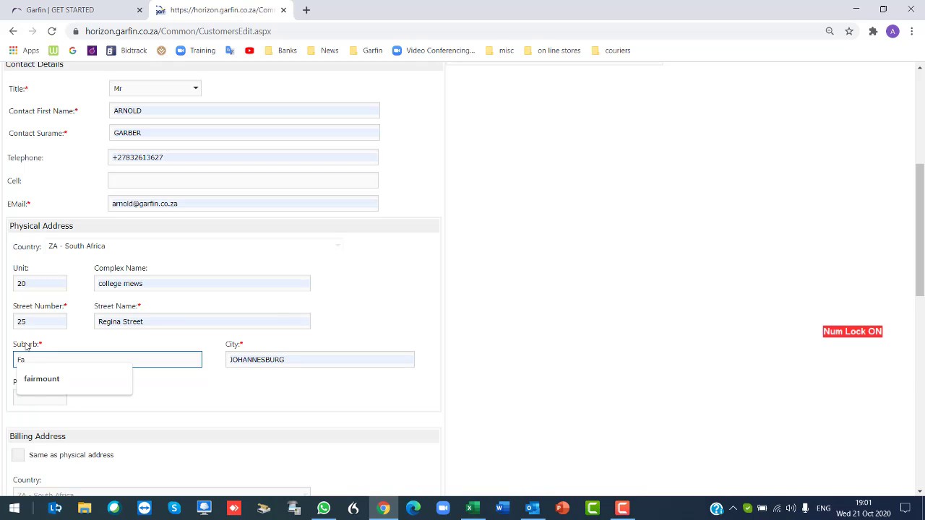
click(48, 382)
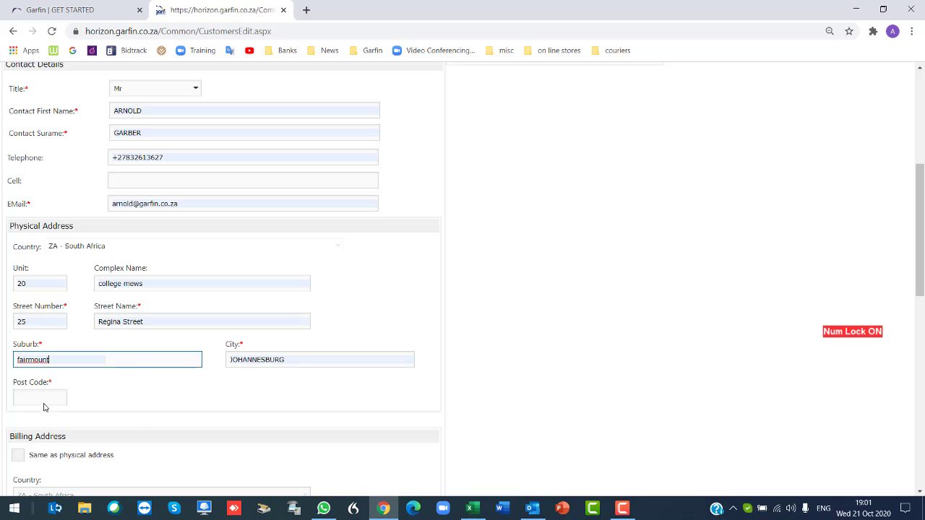
click(43, 397)
click(48, 423)
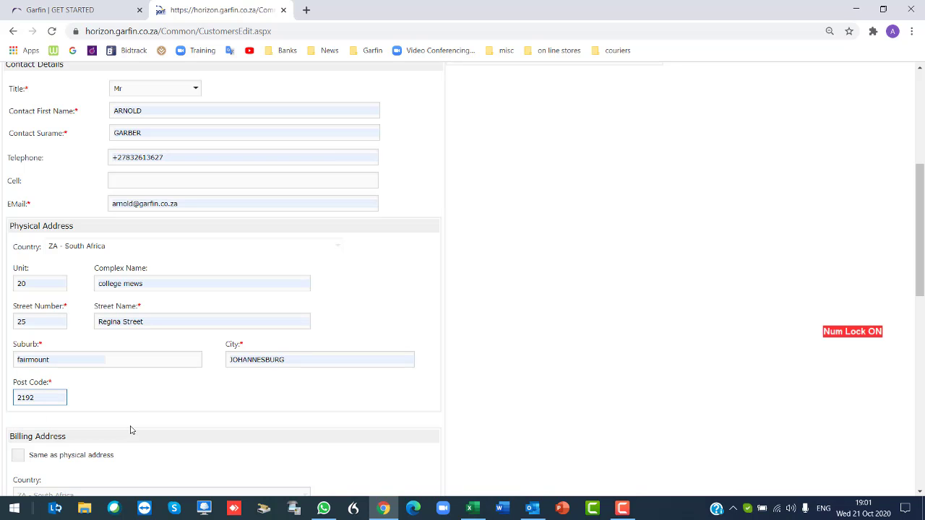
scroll(153, 403, down, 3)
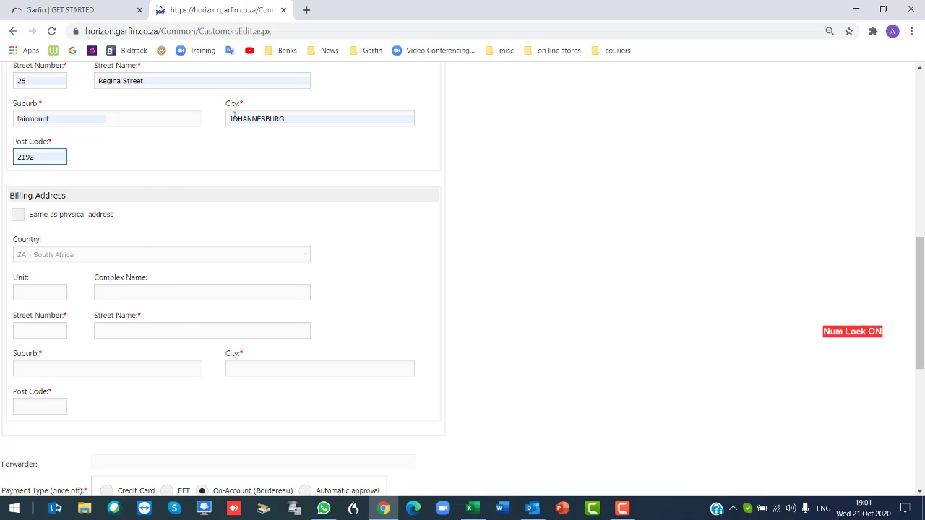
click(19, 216)
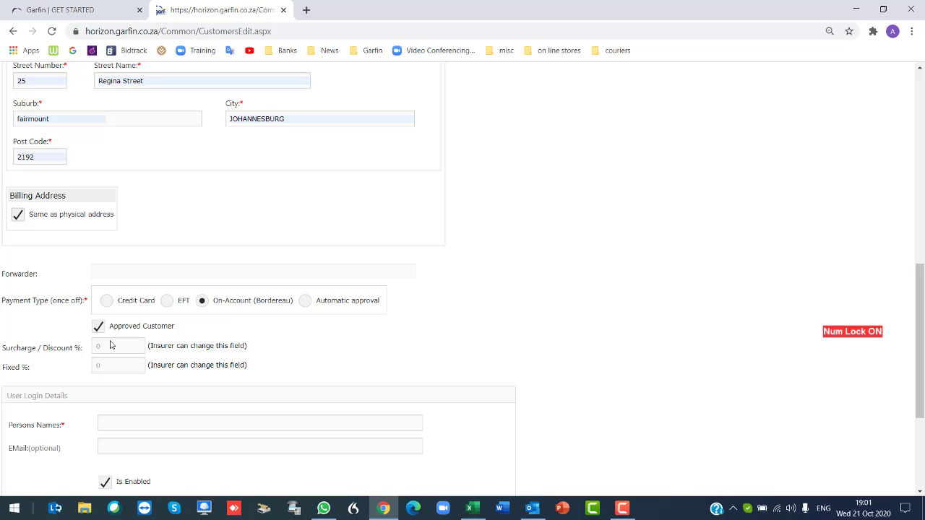
Enter the client's login user name and login password under User Login Details.
scroll(110, 346, down, 1)
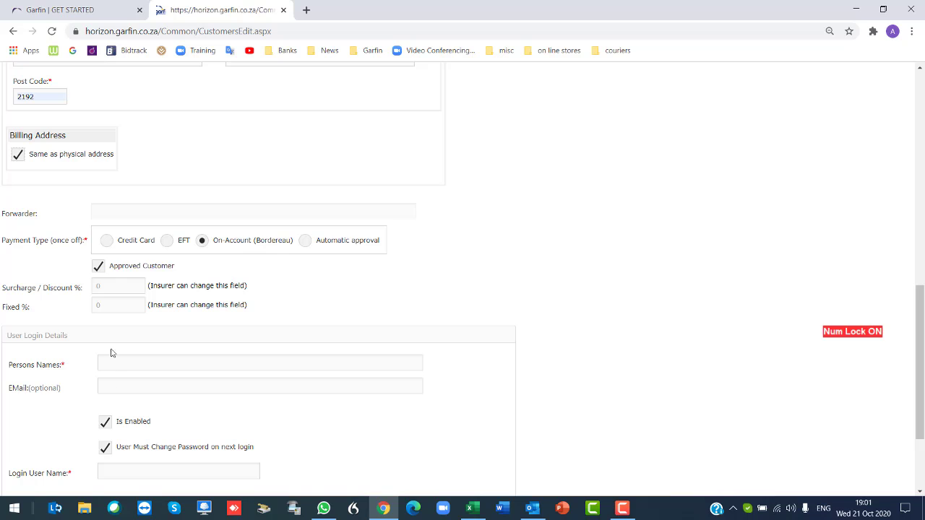
scroll(111, 353, down, 1)
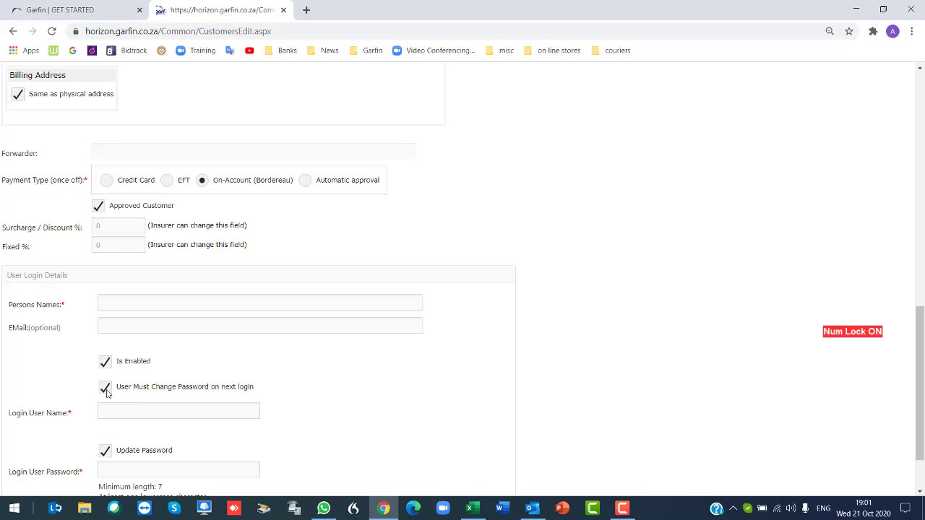
click(108, 411)
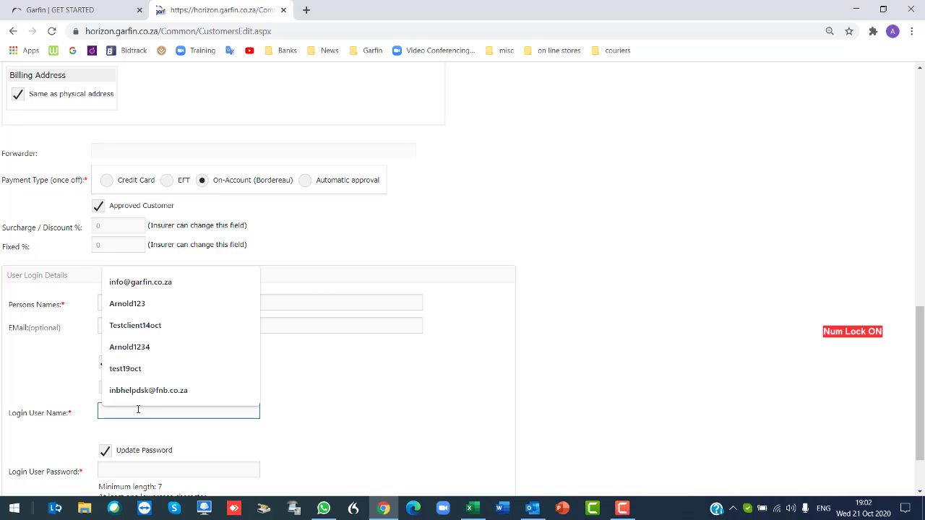
text(Arnold)
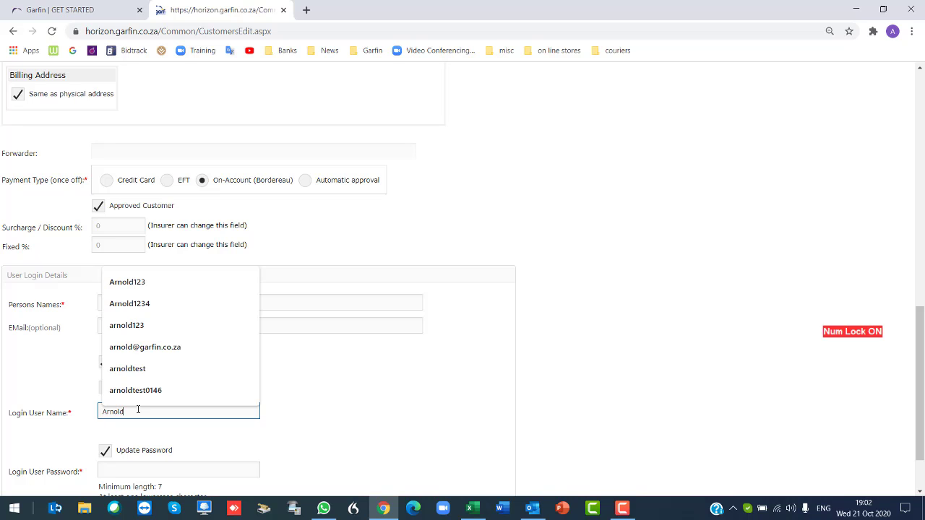
text(1234)
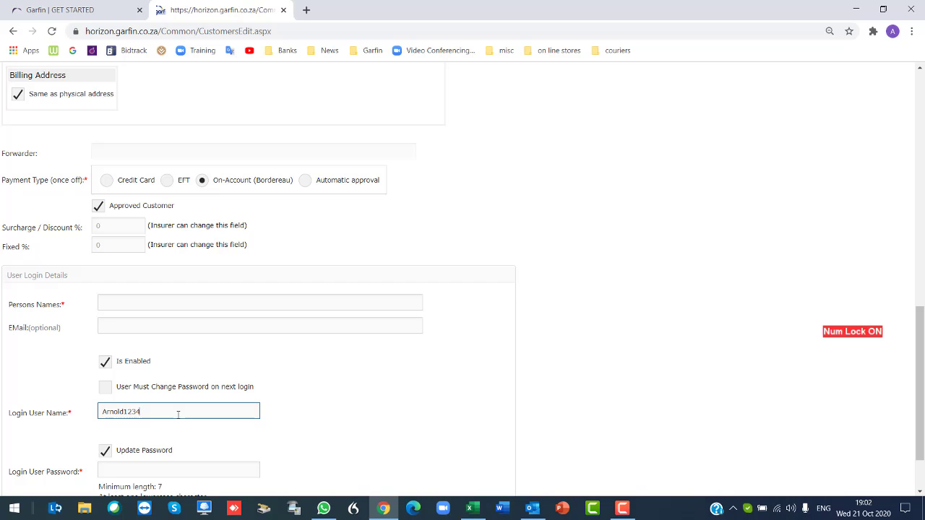
scroll(289, 419, down, 1)
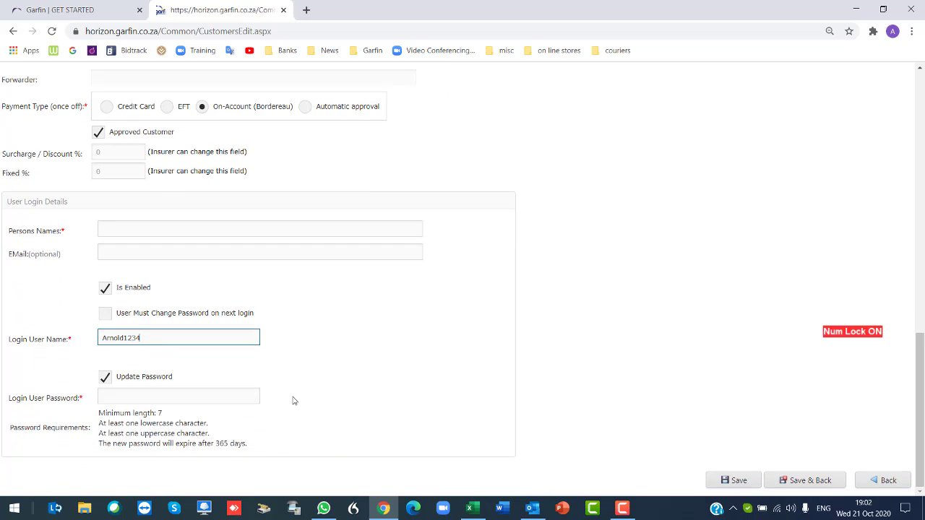
click(123, 397)
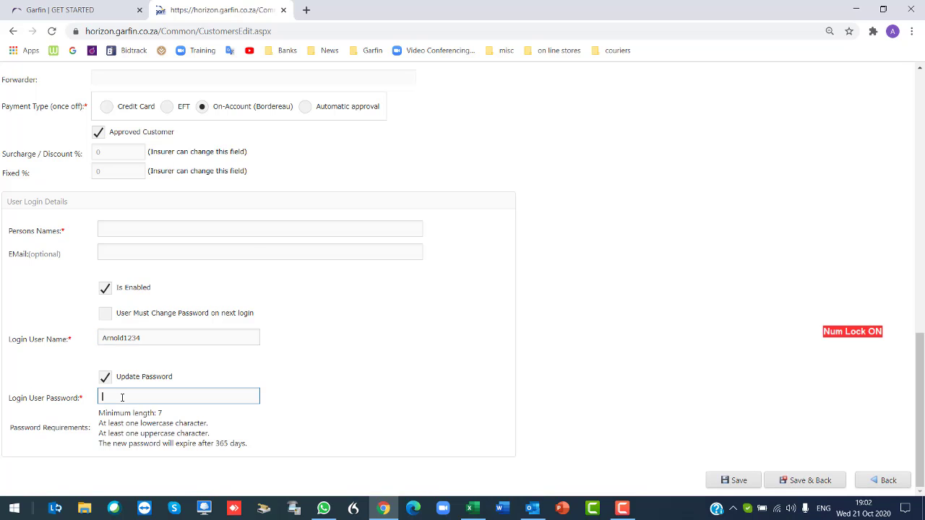
text(T)
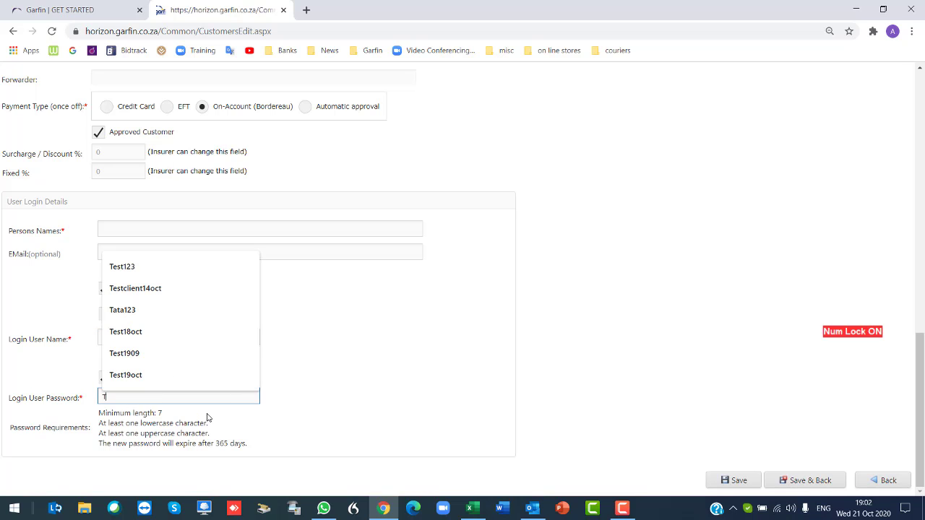
text(est123)
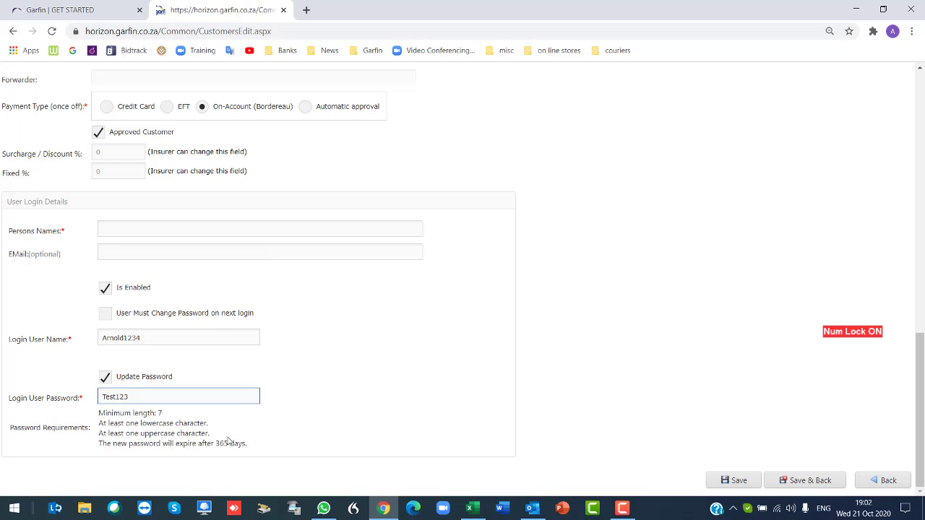
scroll(409, 412, up, 7)
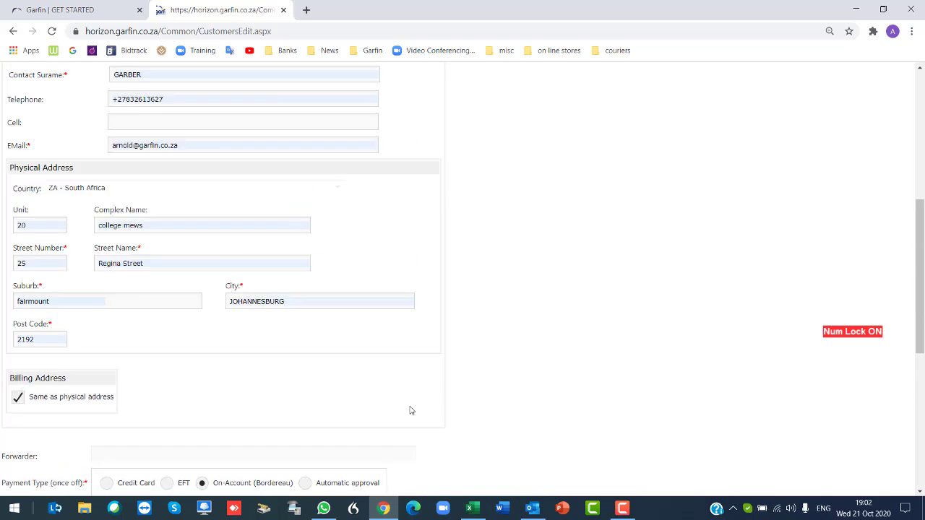
Fill Persons Names in User Login Details with the contact's saved name.
scroll(411, 411, up, 3)
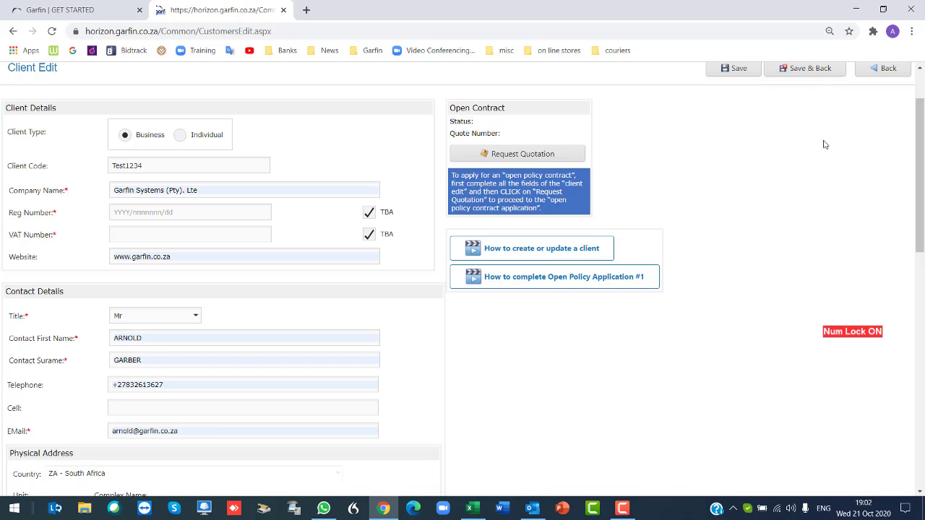
scroll(819, 183, up, 1)
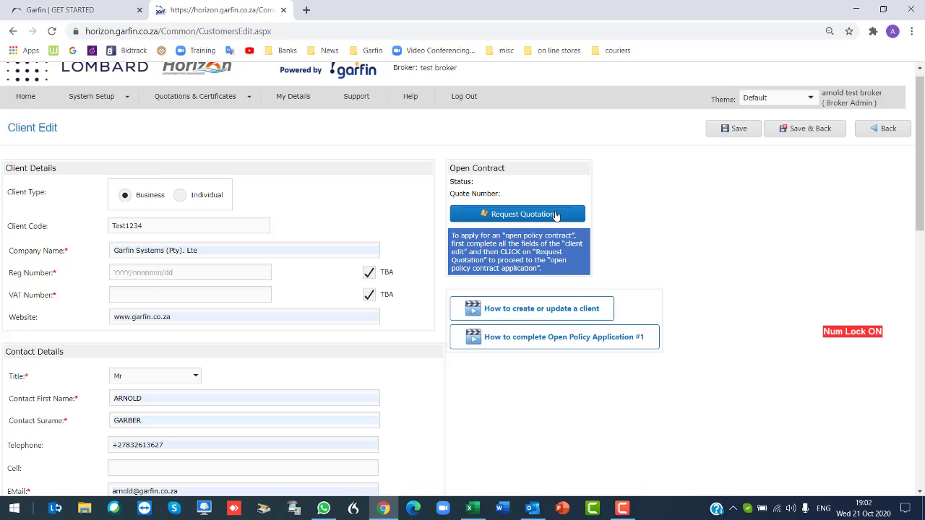
scroll(636, 236, down, 10)
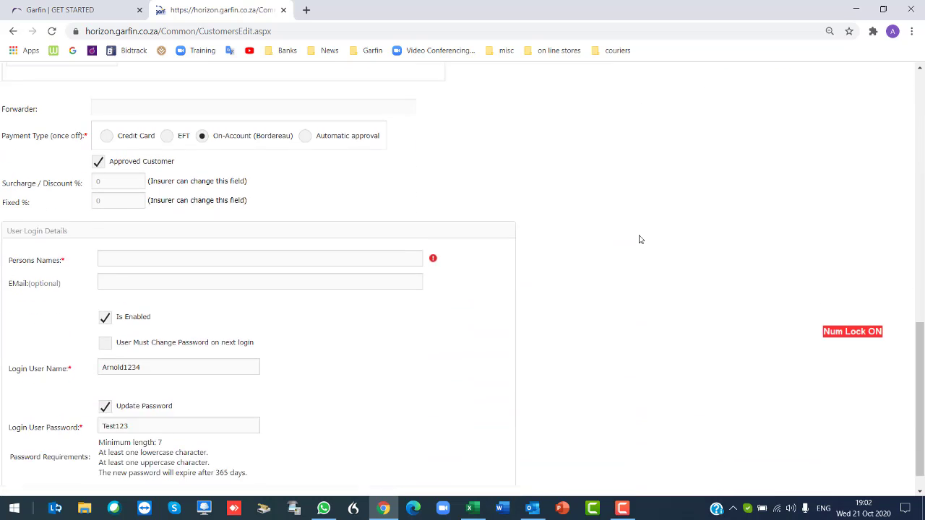
scroll(639, 239, up, 1)
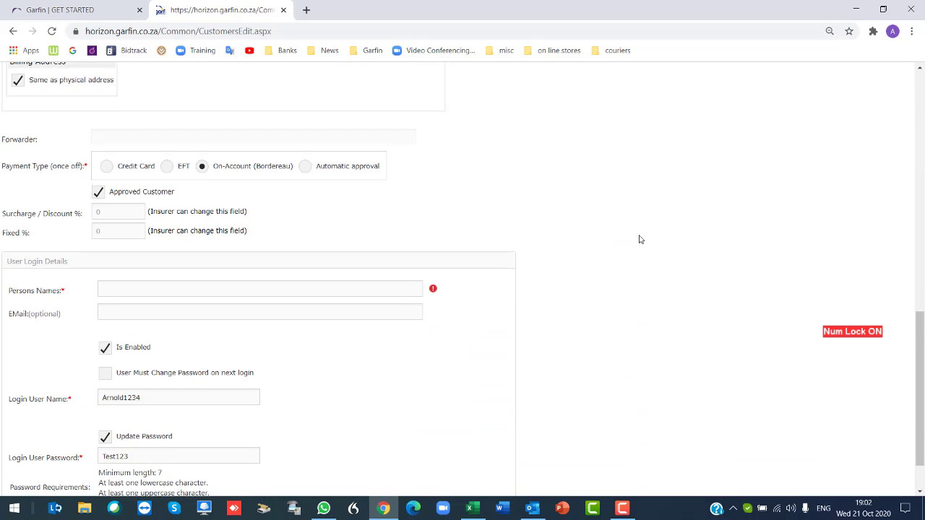
click(142, 287)
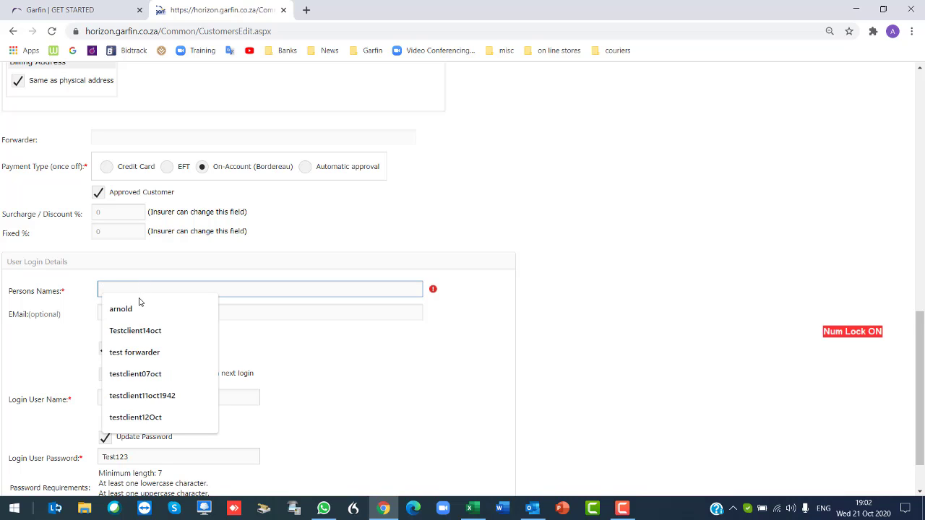
click(130, 309)
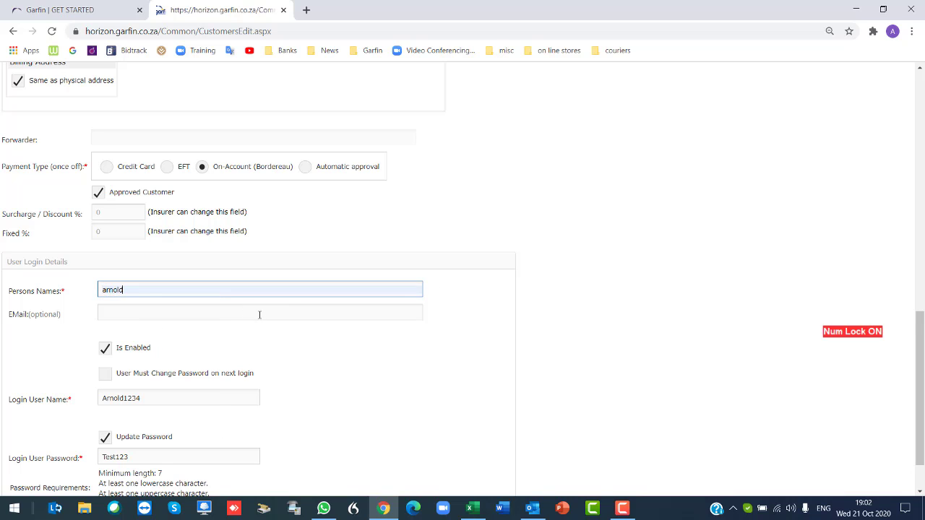
scroll(167, 309, down, 2)
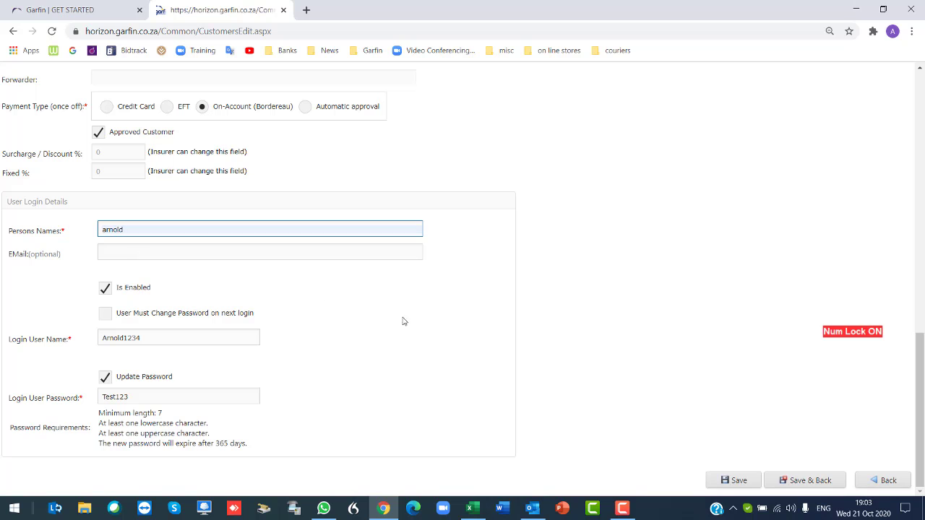
scroll(547, 313, up, 15)
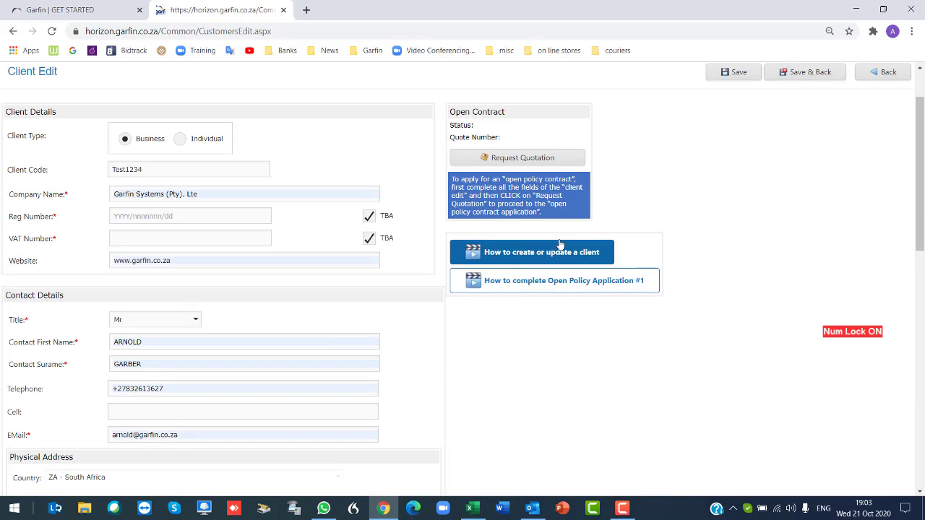
Request Quotation, change the duplicate login user name, and resubmit to reach Open Contract Request Details.
scroll(560, 246, up, 1)
click(527, 159)
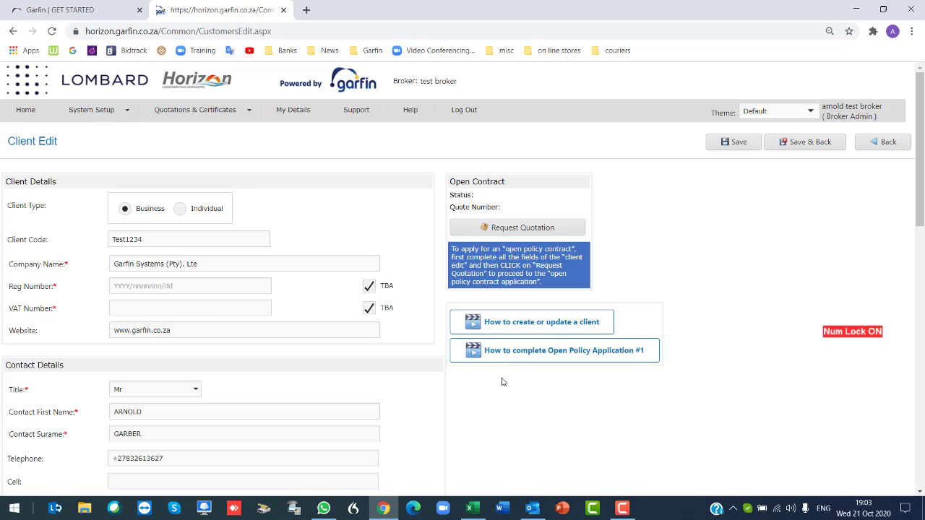
click(160, 351)
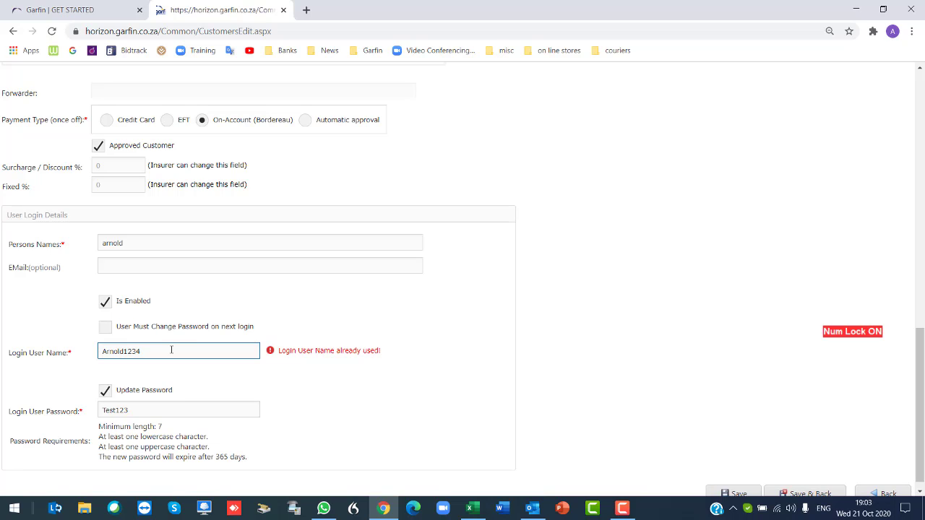
scroll(173, 348, up, 10)
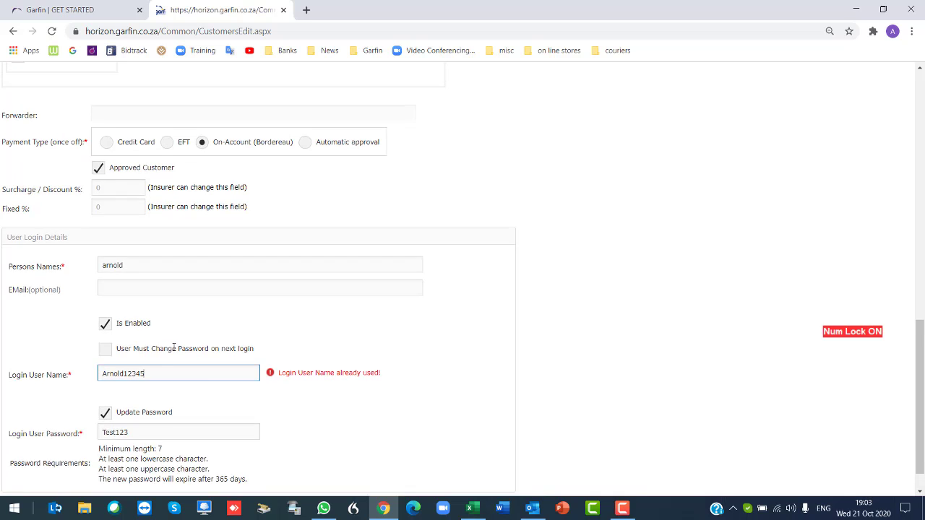
scroll(173, 343, up, 3)
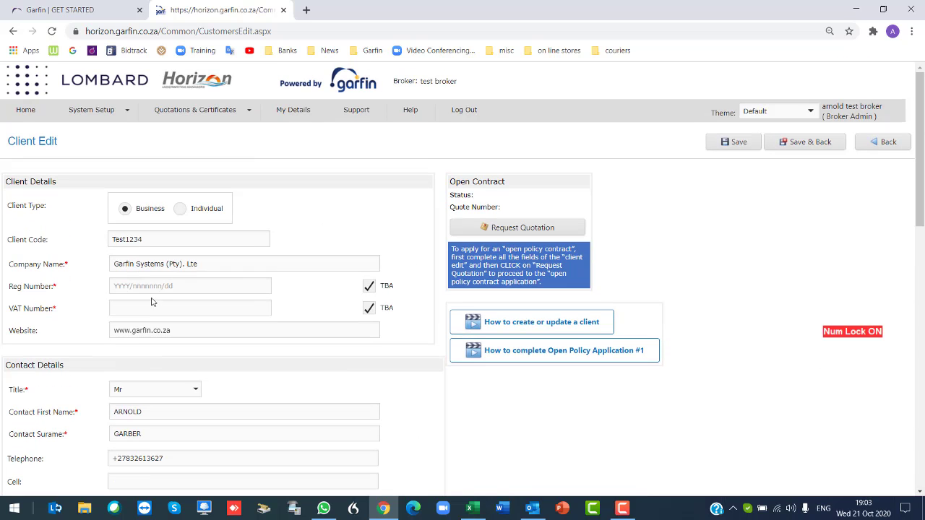
click(493, 235)
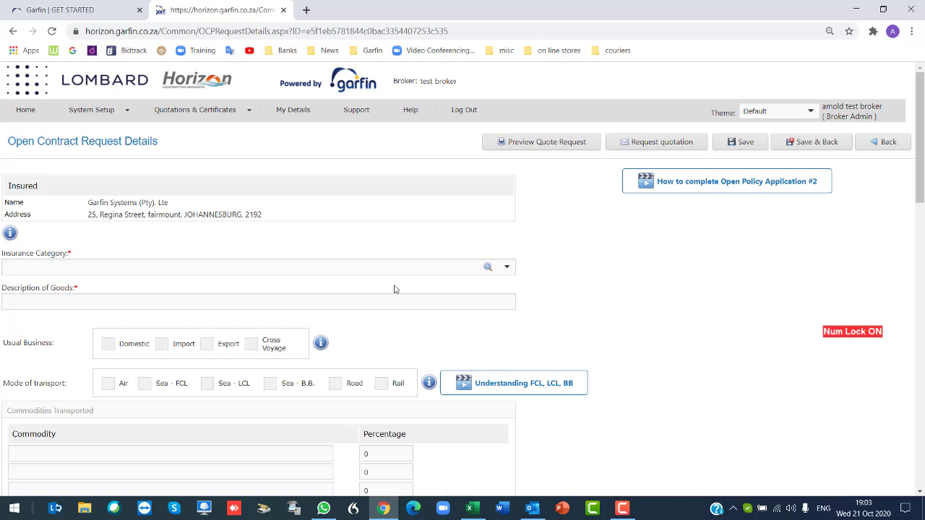
scroll(388, 302, down, 1)
scroll(388, 303, down, 5)
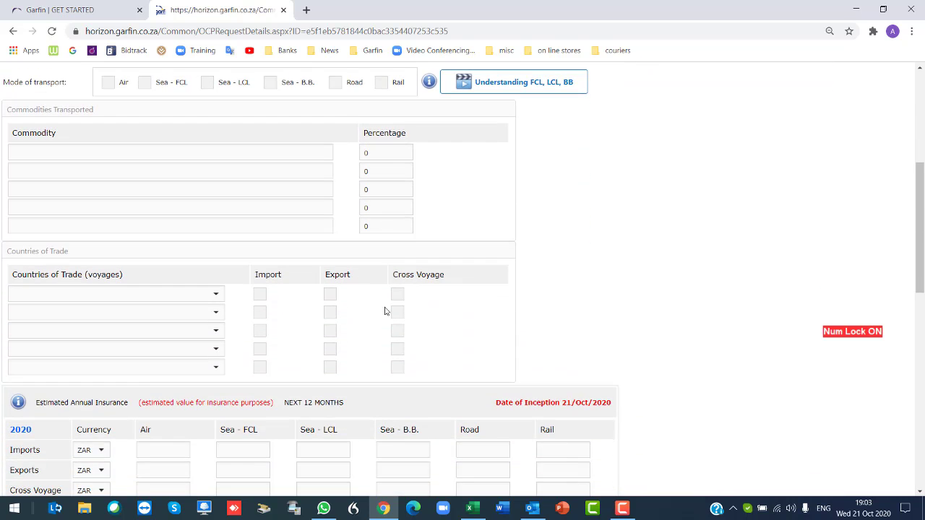
scroll(385, 308, down, 1)
scroll(385, 308, up, 2)
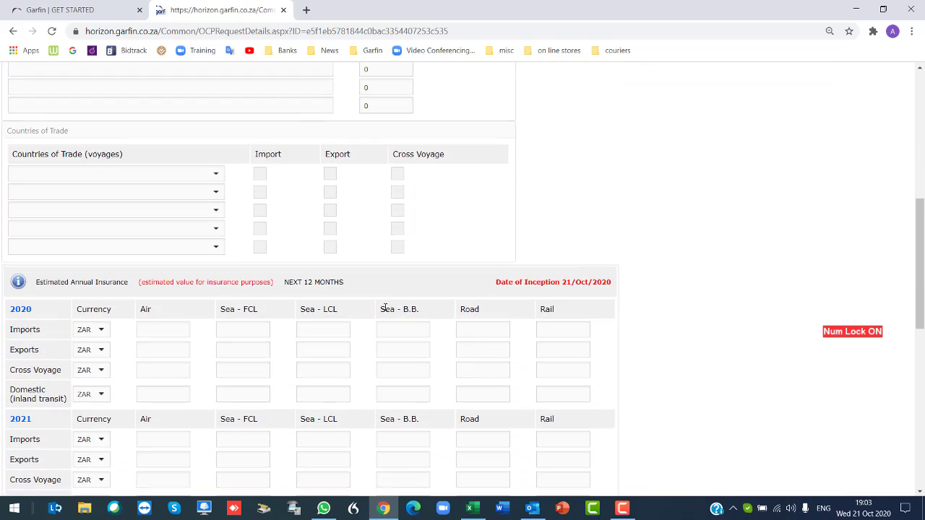
scroll(385, 310, down, 5)
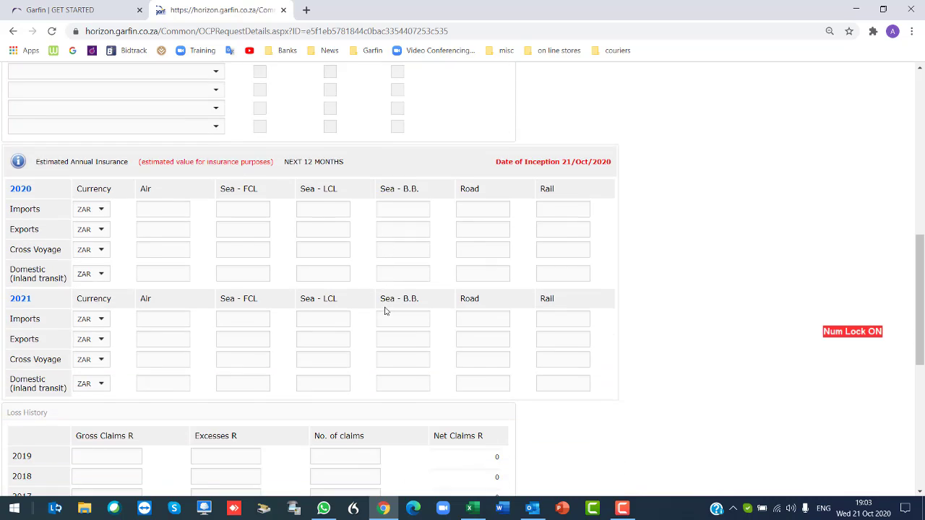
scroll(385, 311, down, 4)
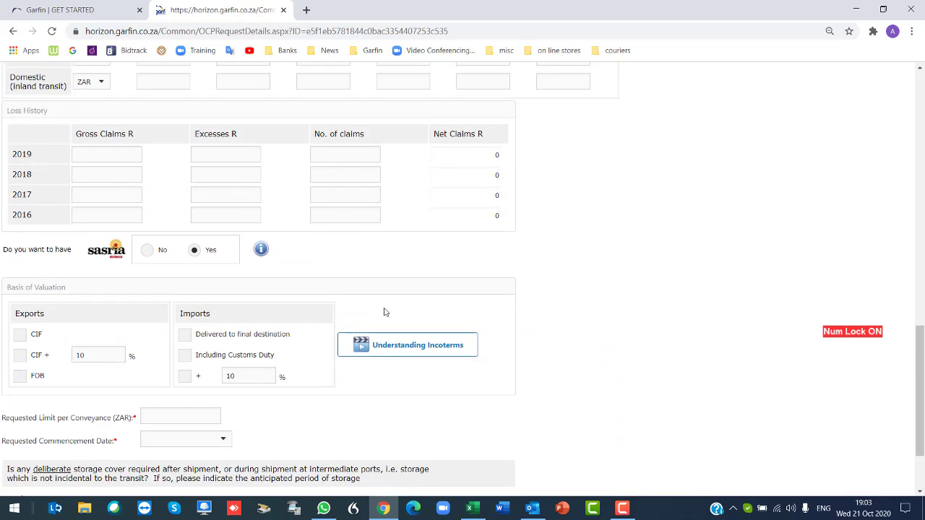